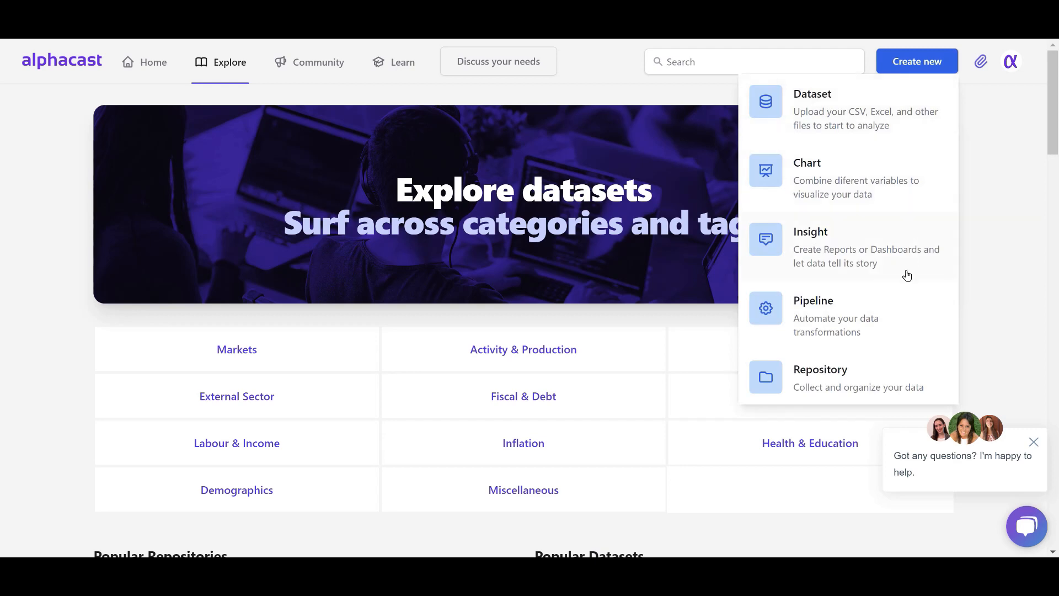
# Create a pipeline named Change Frequency in the Home repository and start it with a Fetch Yahoo Finance Data step
pyautogui.click(890, 328)
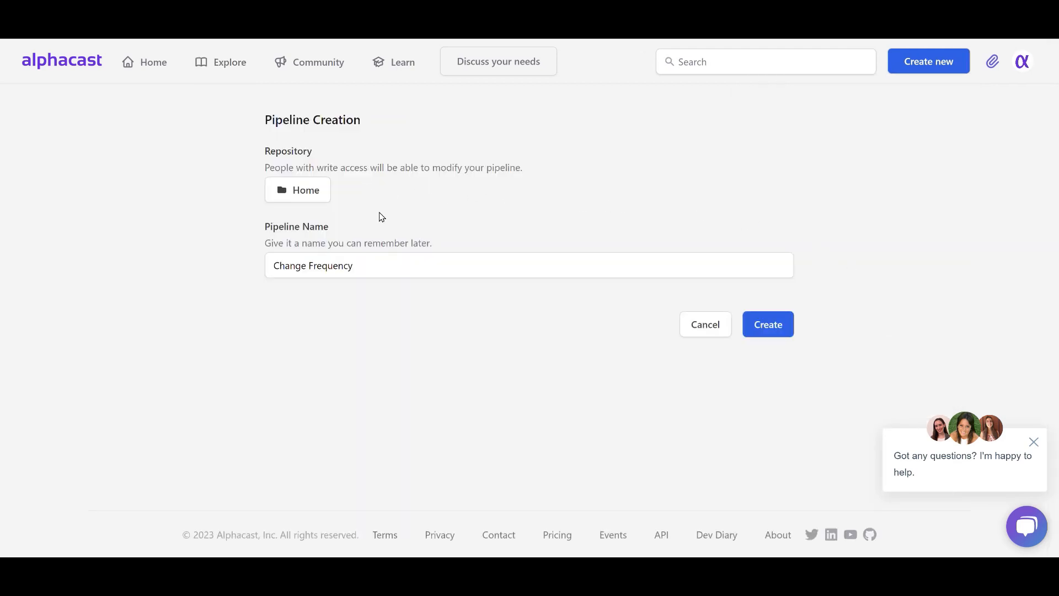
pyautogui.click(770, 326)
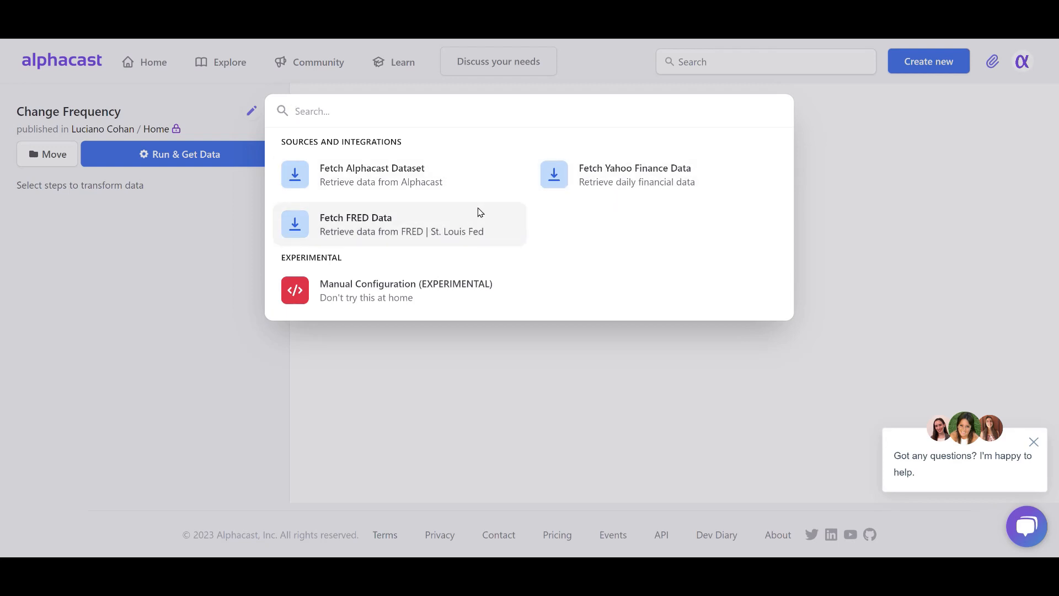
pyautogui.click(603, 184)
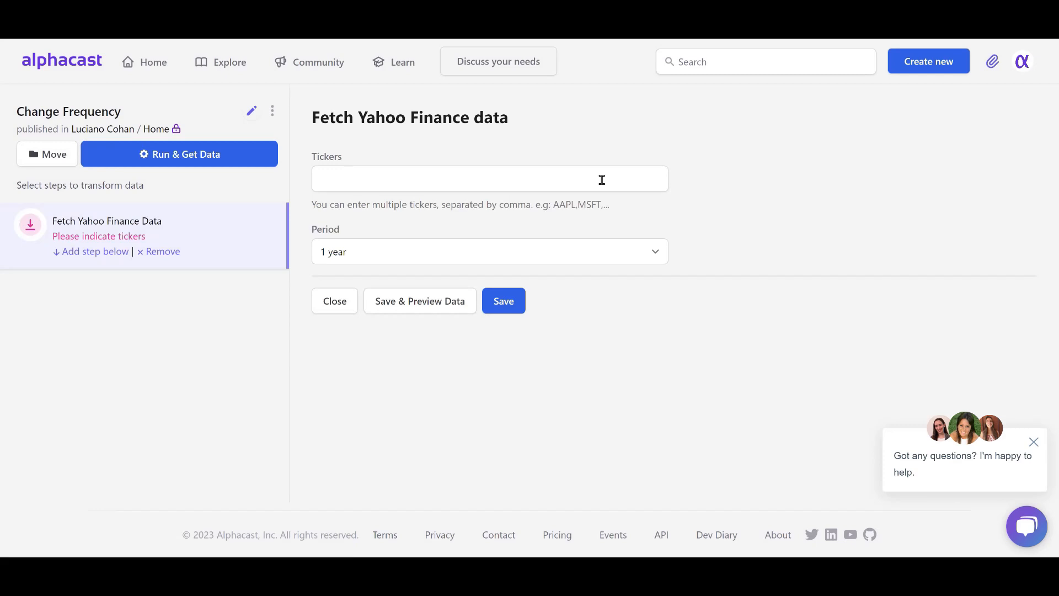
# Look up Alphabet Inc.'s ticker on the Yahoo Finance page, return to Alphacast and enter GOOG as the ticker to fetch
pyautogui.moveTo(314, 156); pyautogui.dragTo(381, 161)
pyautogui.click(381, 160)
pyautogui.hotkey('ctrl', 'Tab')
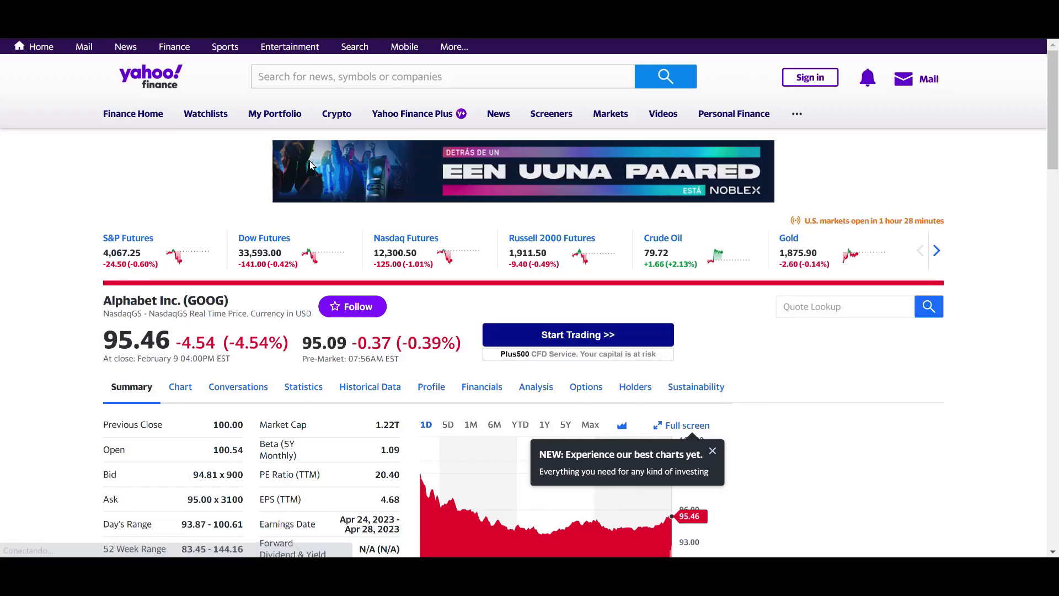
pyautogui.moveTo(188, 301); pyautogui.dragTo(225, 300)
pyautogui.click(264, 304)
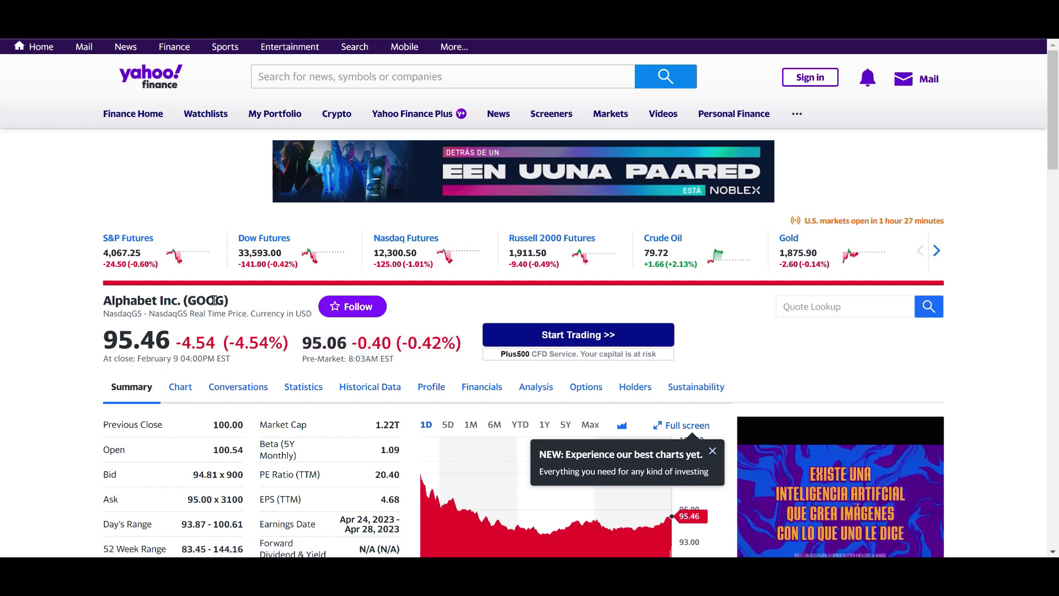
pyautogui.hotkey('ctrl', 'Tab')
pyautogui.click(542, 180)
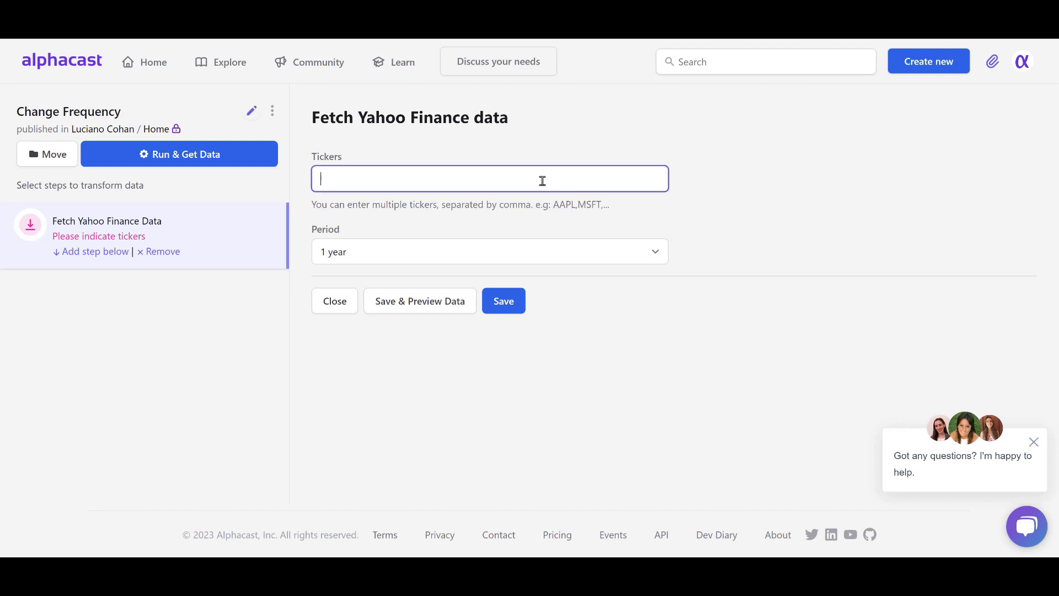
pyautogui.write('GOOG')
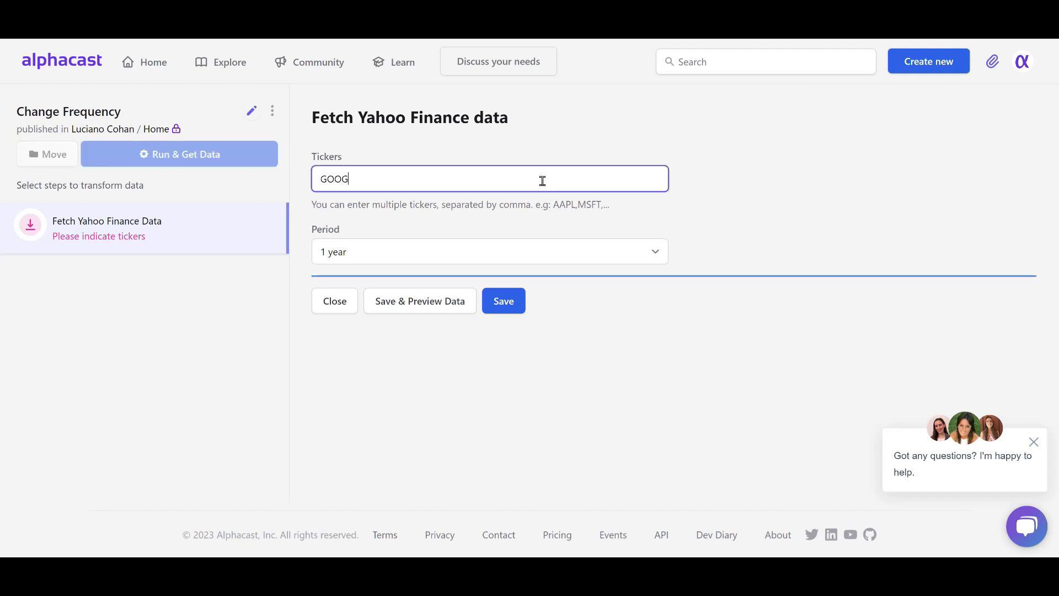
# Set the fetch period to 2 years, save the step and run the pipeline
pyautogui.click(622, 246)
pyautogui.click(470, 349)
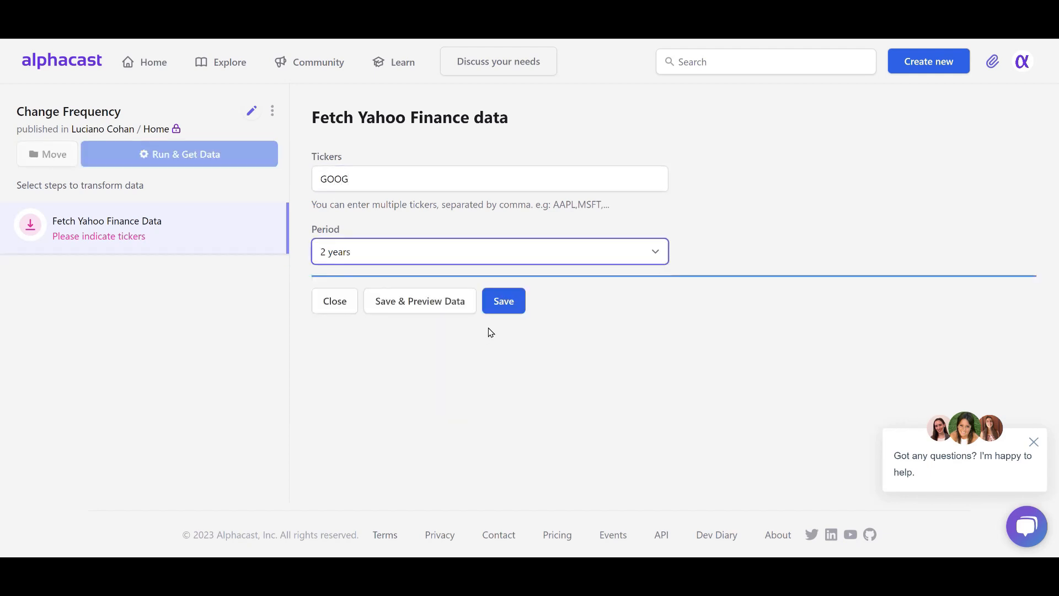
pyautogui.click(504, 303)
pyautogui.click(194, 164)
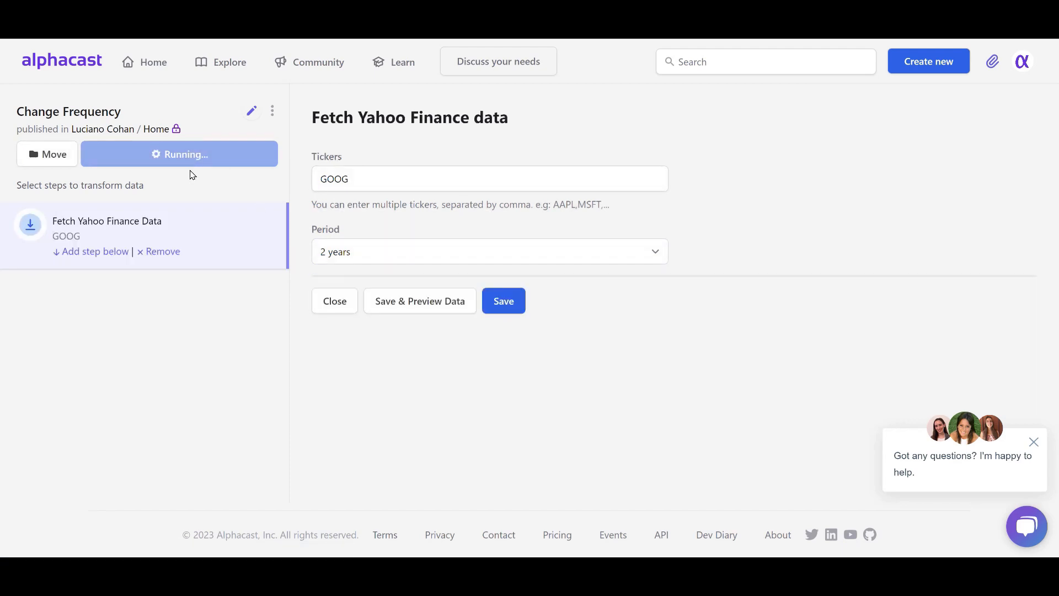
# Add a Select Columns step keeping only the Close variable, close its settings and review the daily data in the pipeline summary
pyautogui.click(101, 252)
pyautogui.write('se')
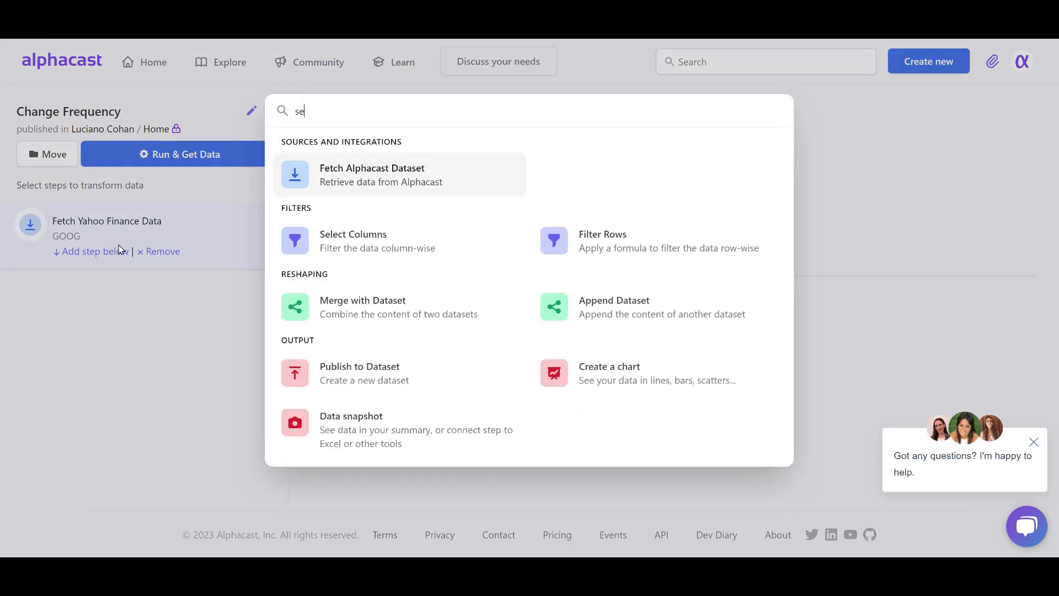
pyautogui.click(353, 255)
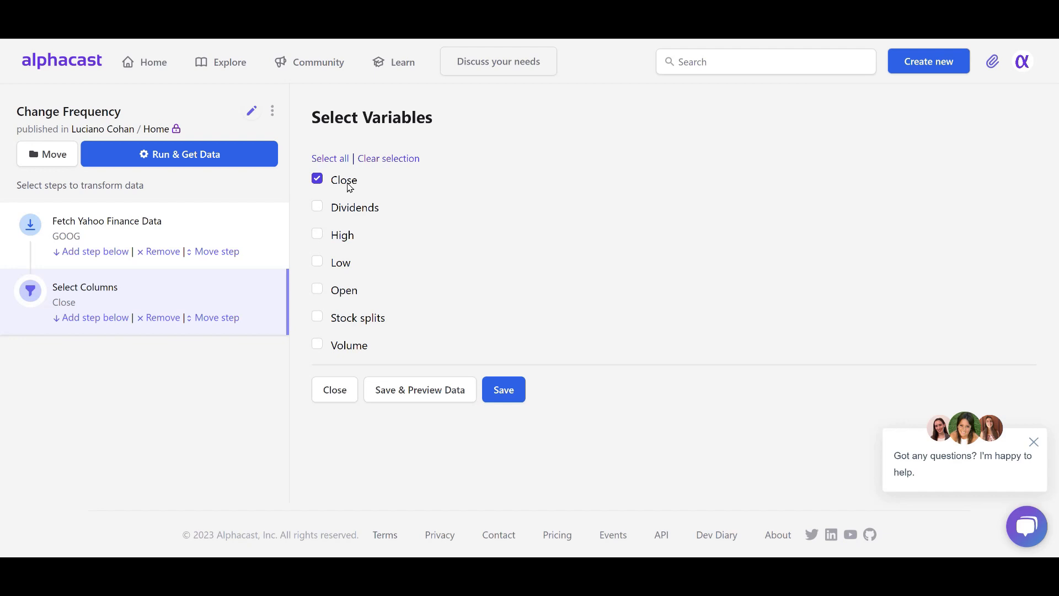
pyautogui.click(339, 398)
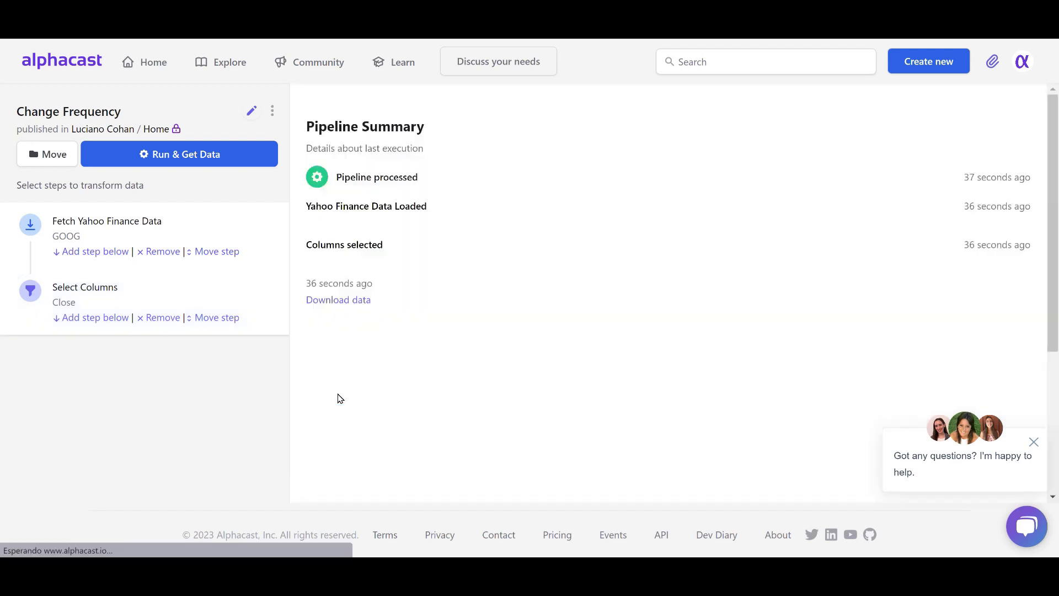
pyautogui.scroll(-1, 349, 239)
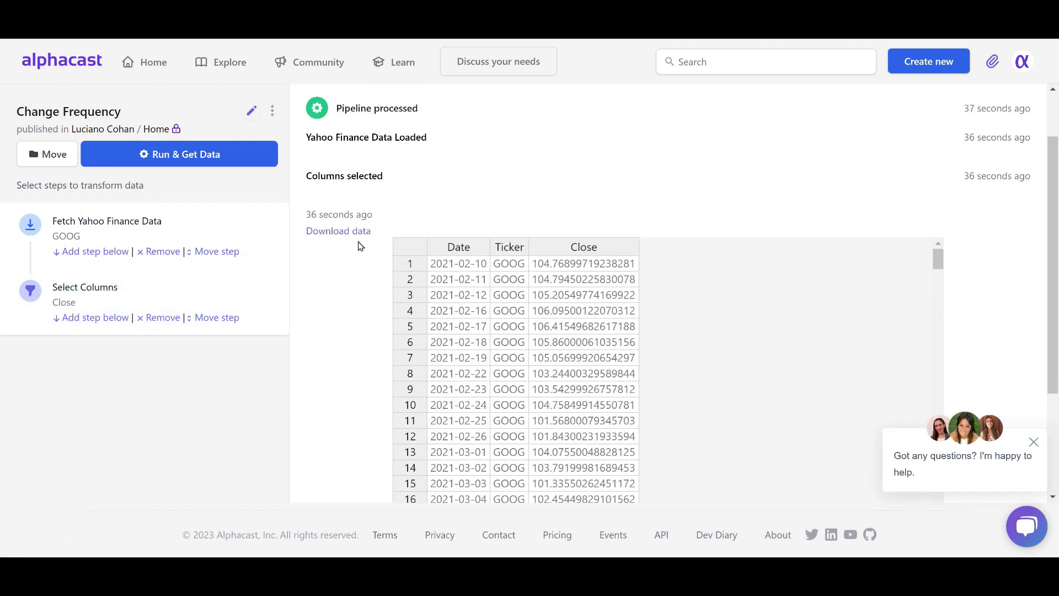
pyautogui.scroll(-1, 349, 239)
pyautogui.moveTo(470, 200); pyautogui.dragTo(448, 377)
pyautogui.click(656, 328)
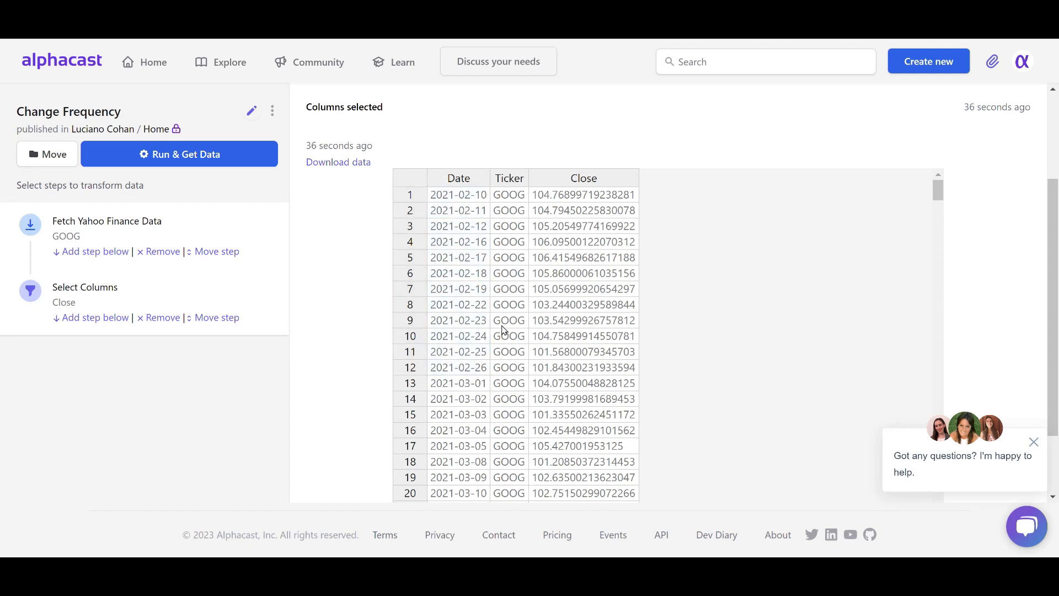
# Add a Change Frequency step below the column selection with Monthly as the output frequency
pyautogui.click(116, 323)
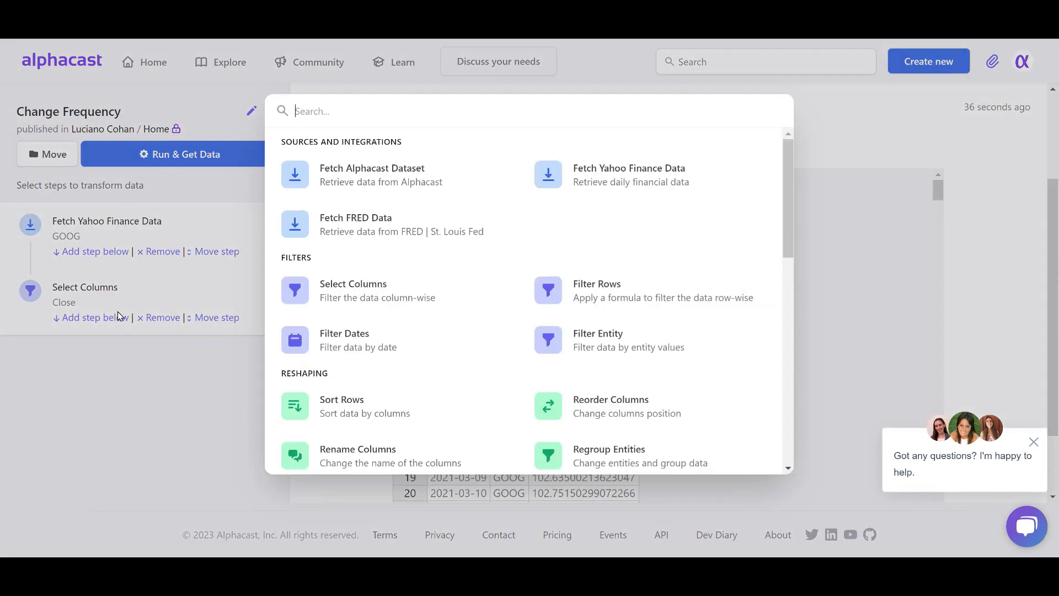
pyautogui.write('chan')
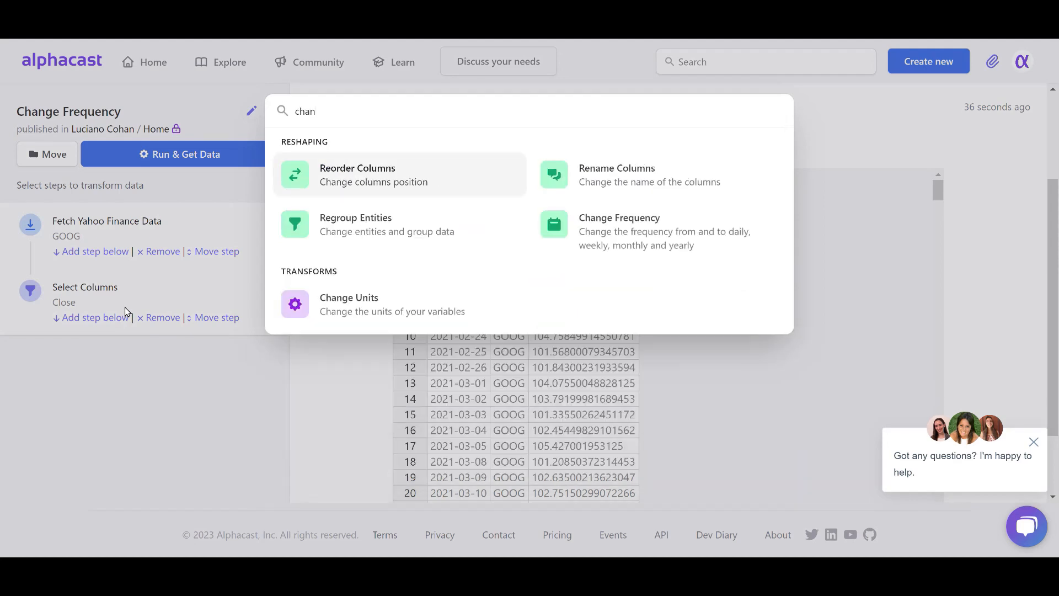
pyautogui.click(667, 248)
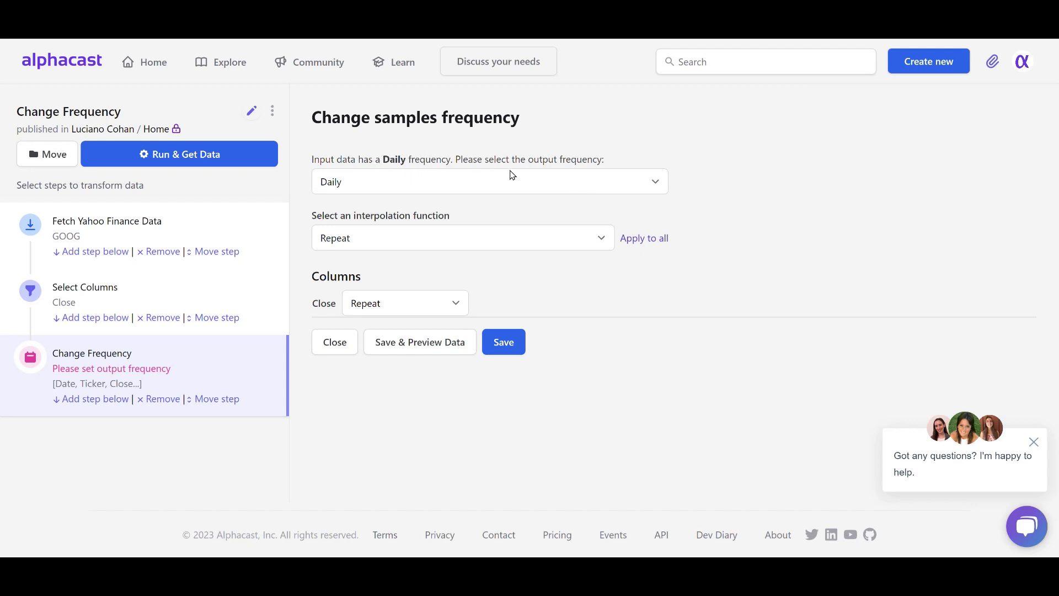
pyautogui.click(534, 189)
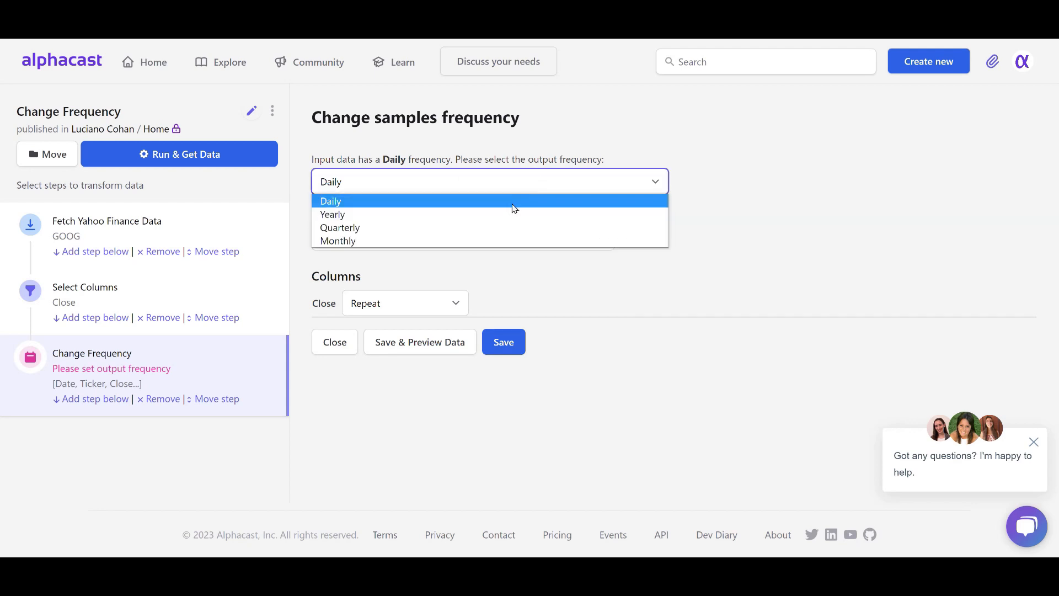
pyautogui.click(512, 239)
# Apply the Average grouping function to all columns, save the step and review the monthly data
pyautogui.click(515, 241)
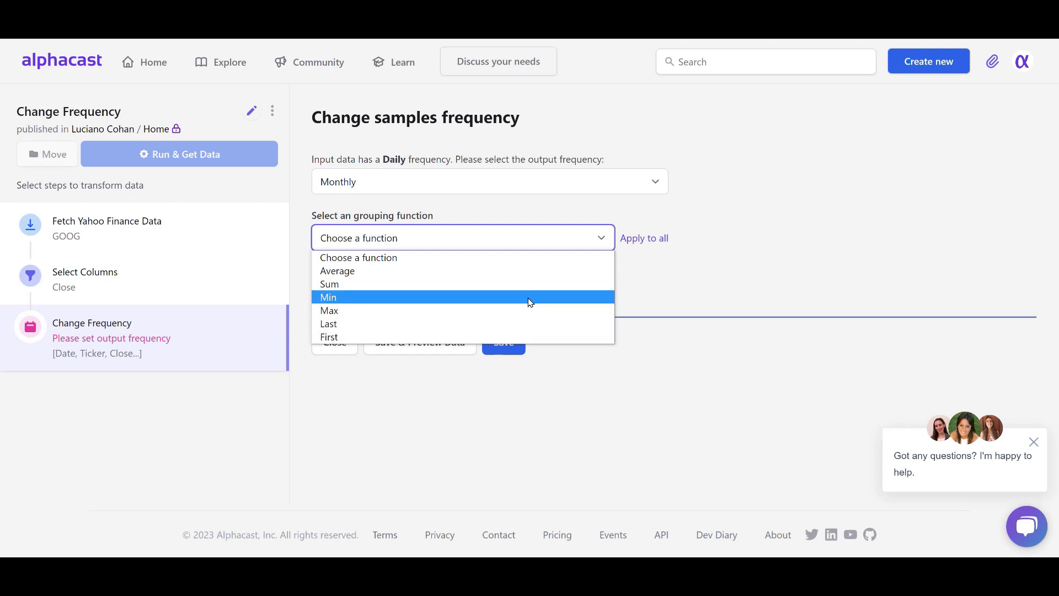
pyautogui.click(531, 272)
pyautogui.click(640, 243)
pyautogui.click(502, 342)
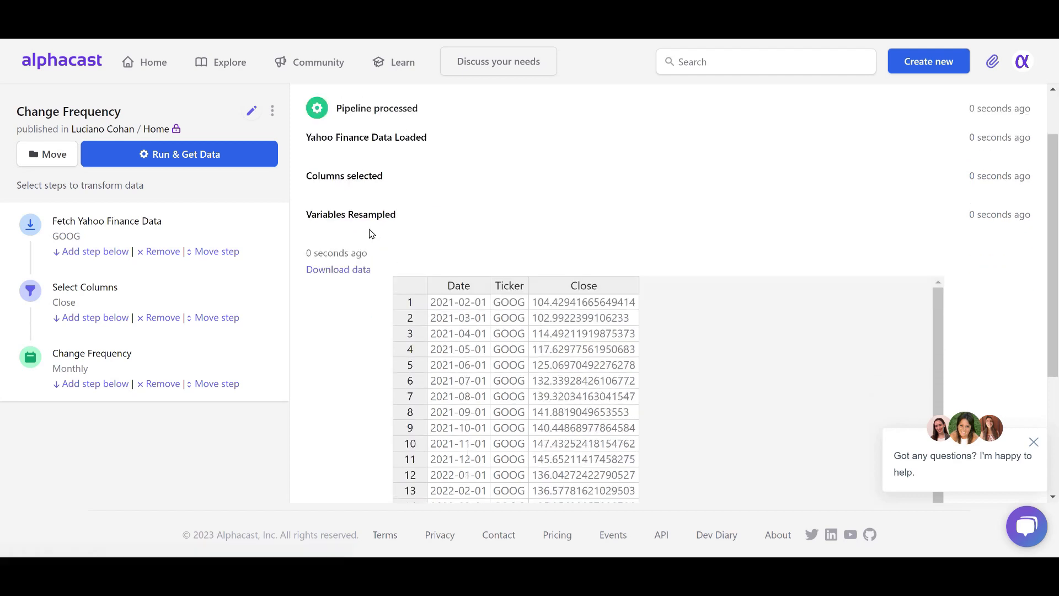
pyautogui.scroll(-1, 372, 234)
pyautogui.moveTo(473, 236); pyautogui.dragTo(474, 334)
pyautogui.click(473, 343)
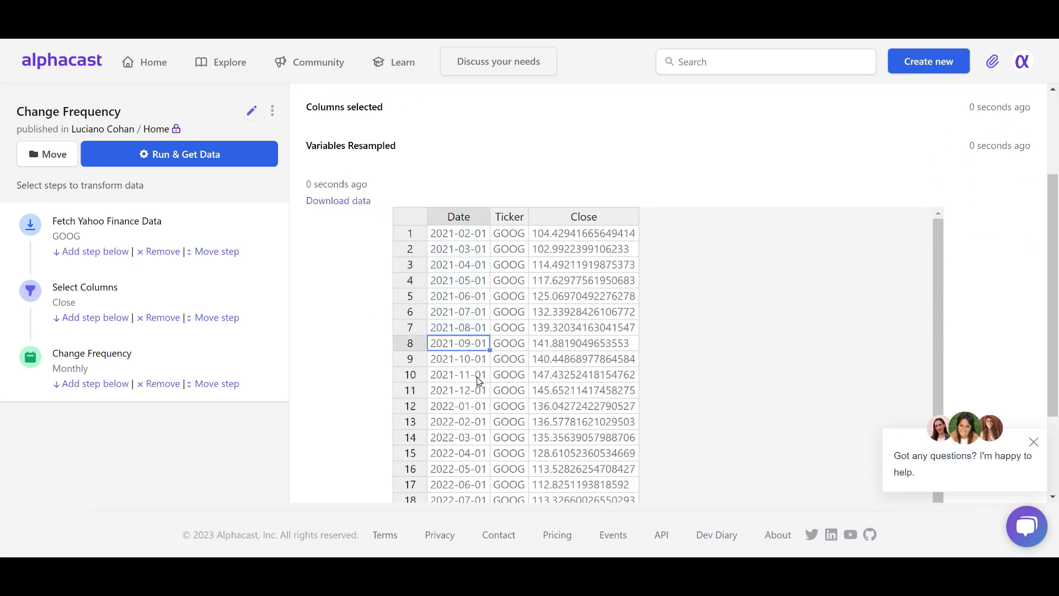
# Add a second Change Frequency step with Daily output and apply the Linear interpolation function to all columns
pyautogui.click(107, 383)
pyautogui.write('chan')
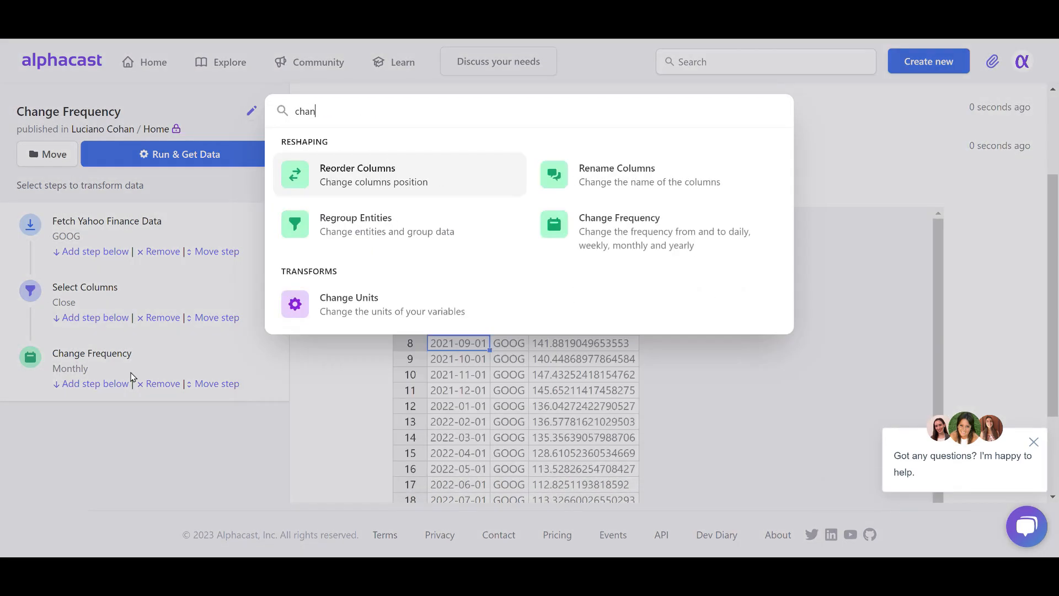
pyautogui.click(635, 248)
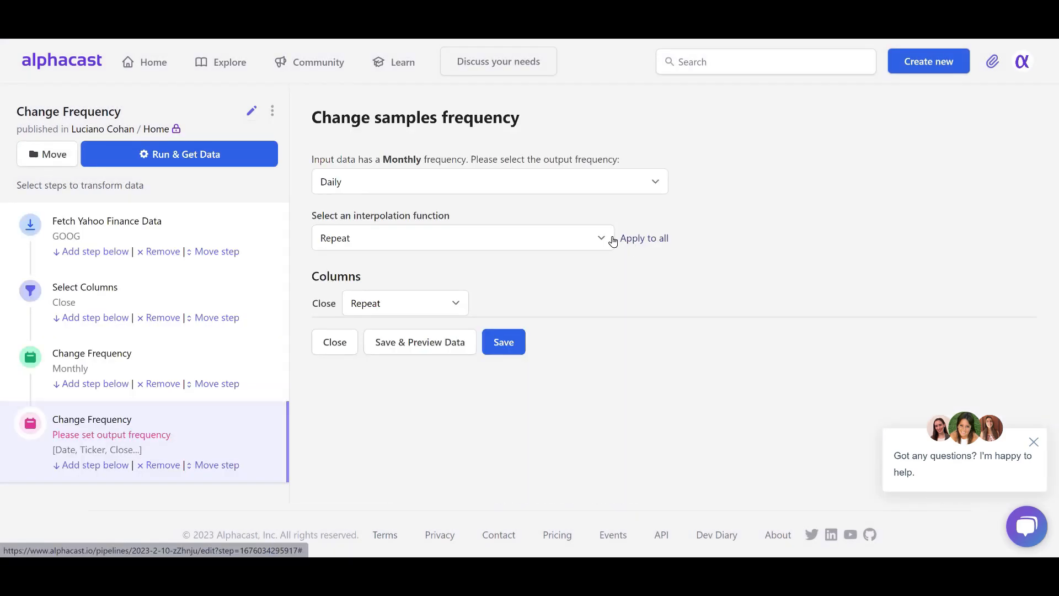
pyautogui.click(506, 185)
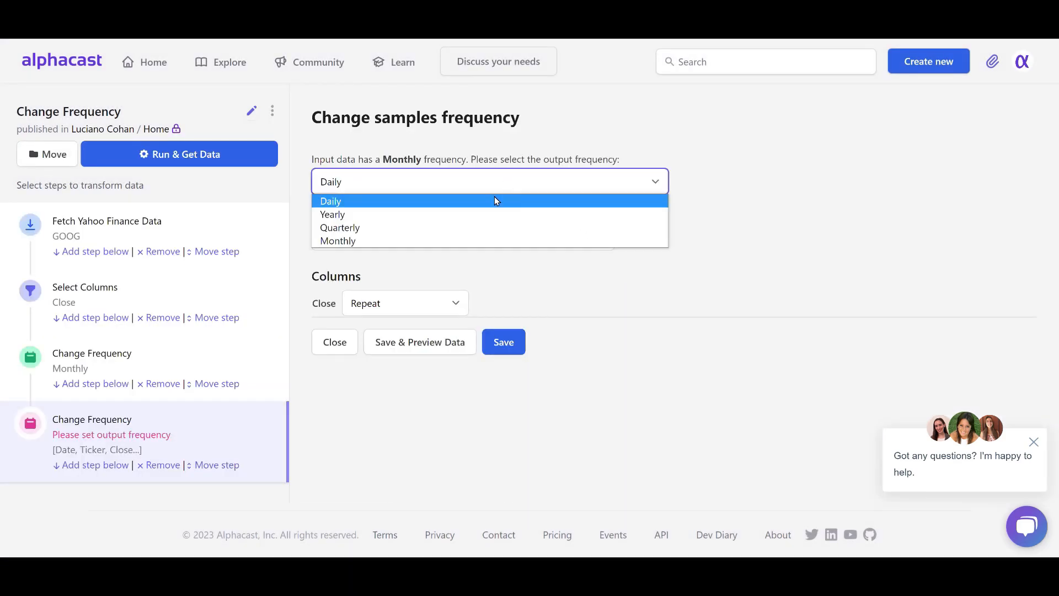
pyautogui.click(495, 198)
pyautogui.click(521, 241)
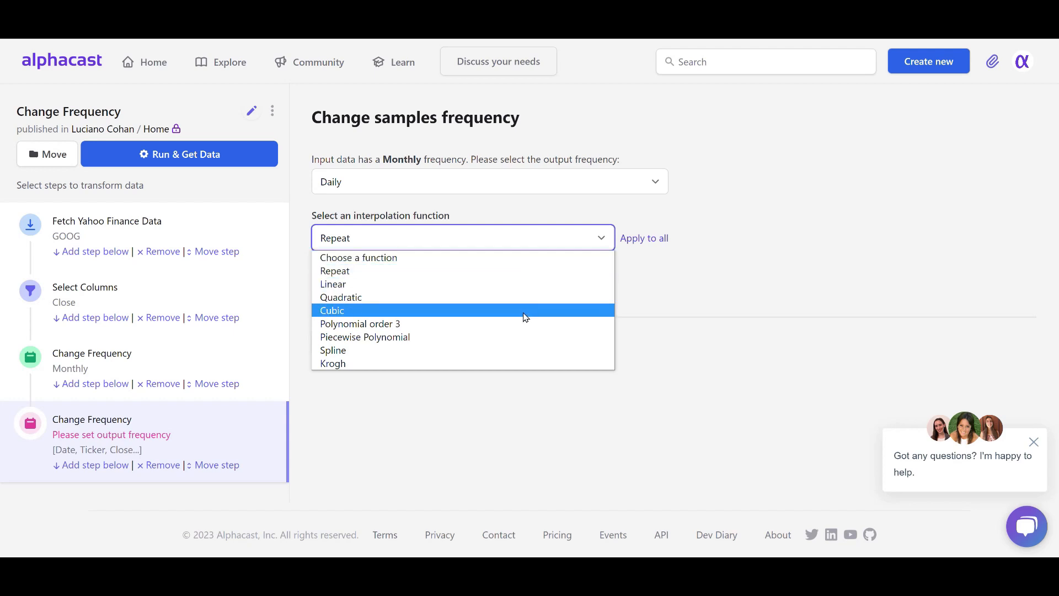
pyautogui.click(539, 287)
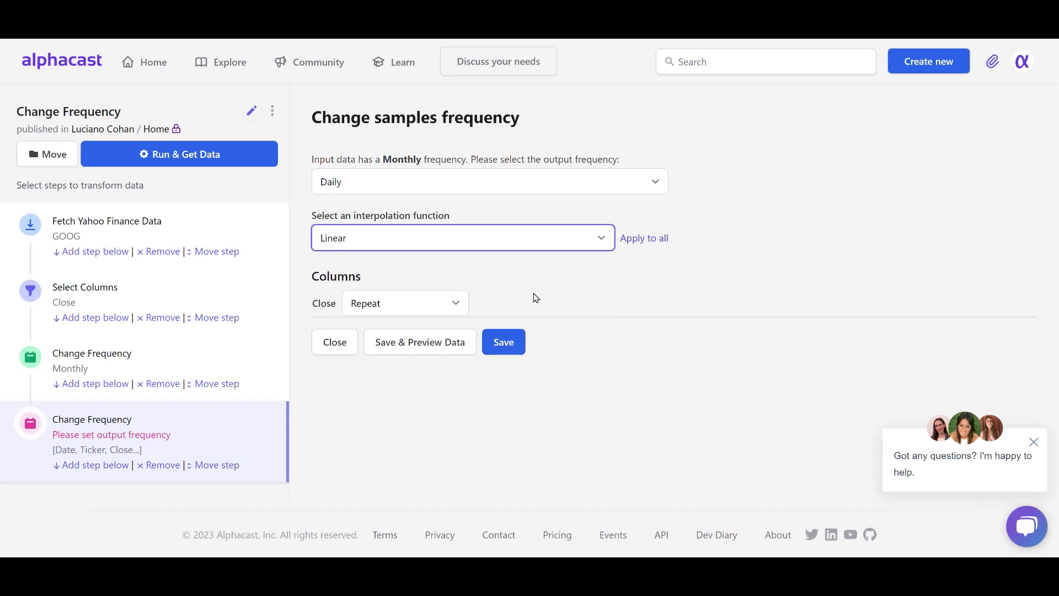
pyautogui.click(642, 242)
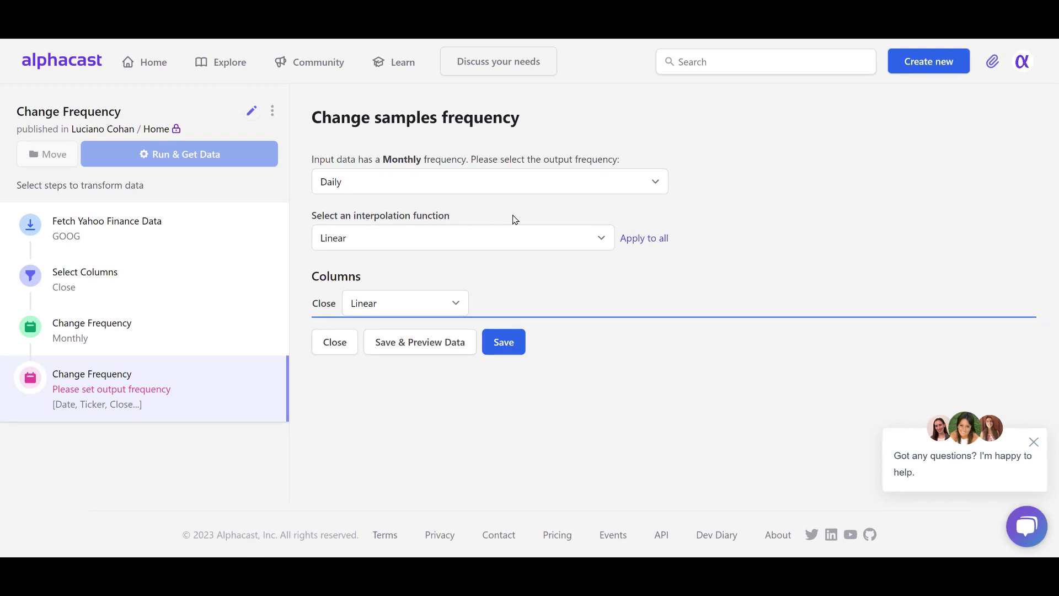
# Review the interpolation functions, discard the unsaved changes and remove the second Change Frequency step
pyautogui.click(547, 244)
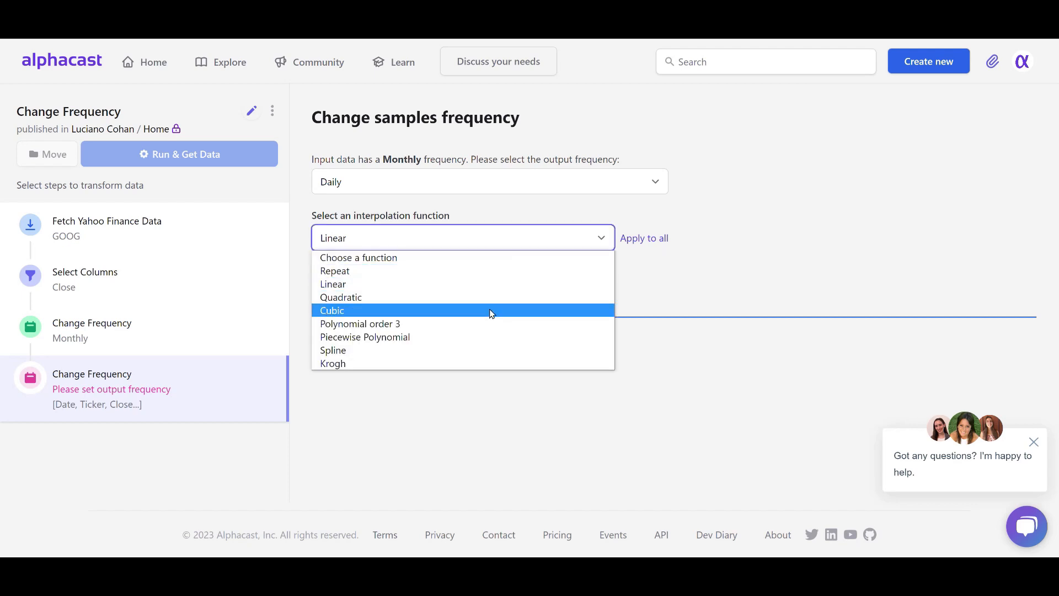
pyautogui.click(636, 285)
pyautogui.click(335, 345)
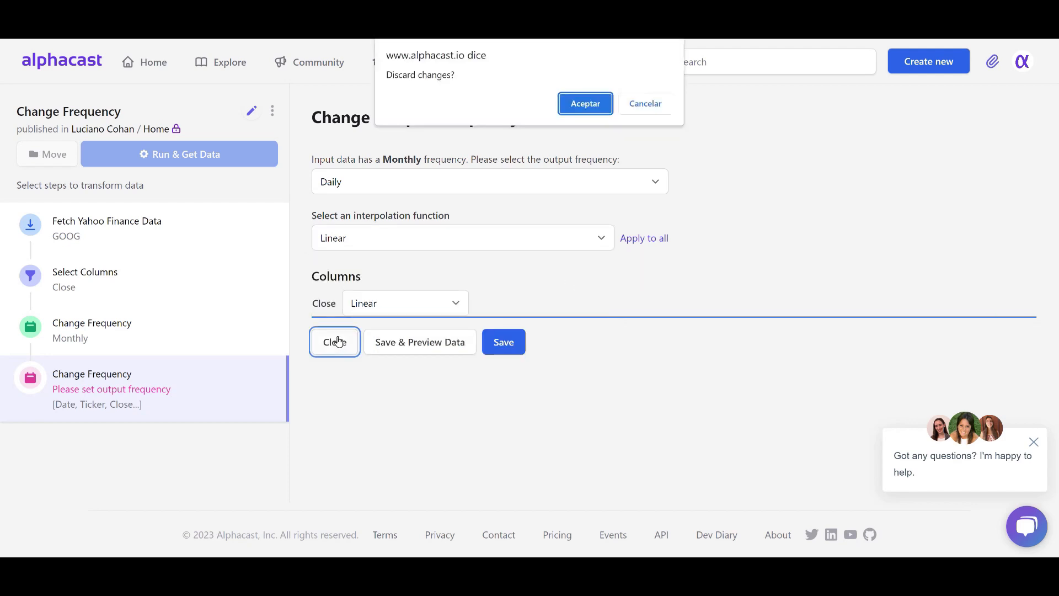
pyautogui.click(571, 108)
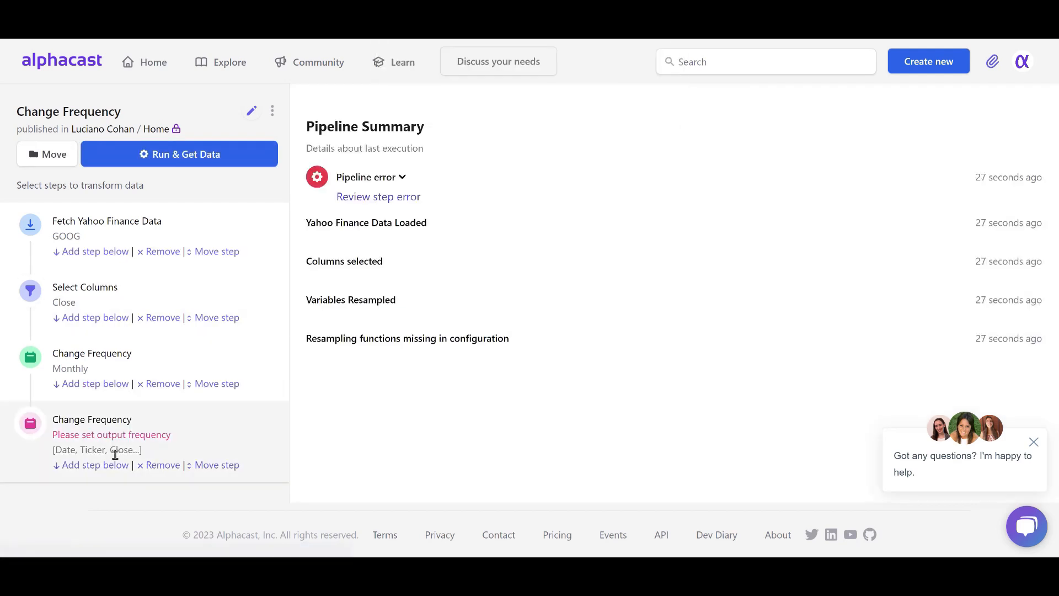
pyautogui.click(160, 465)
pyautogui.press('Return')
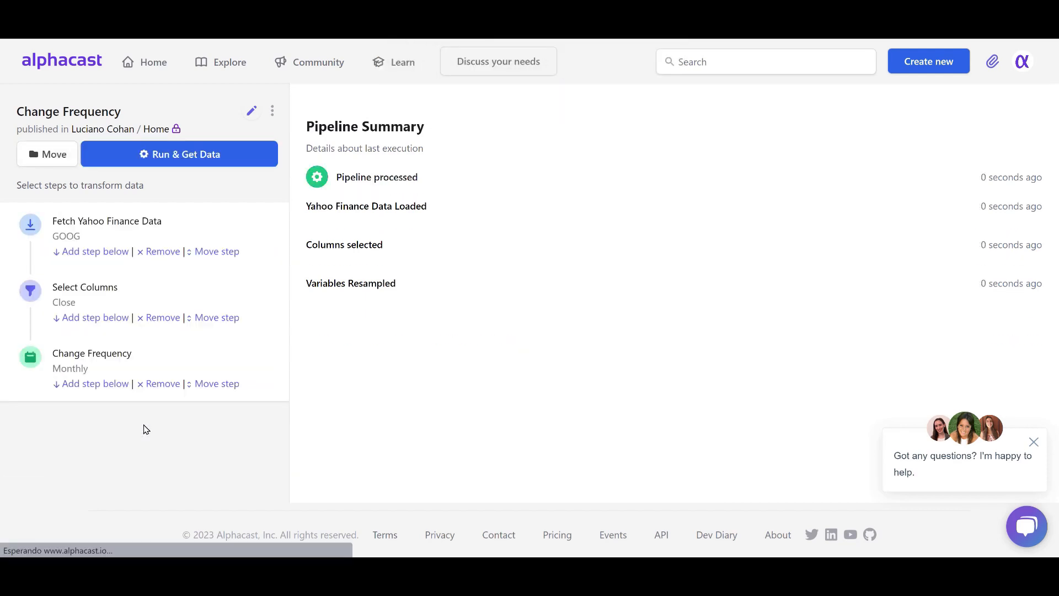
# Add a Change Units step below the monthly frequency step and review the available unit transformations
pyautogui.click(110, 386)
pyautogui.write('chan')
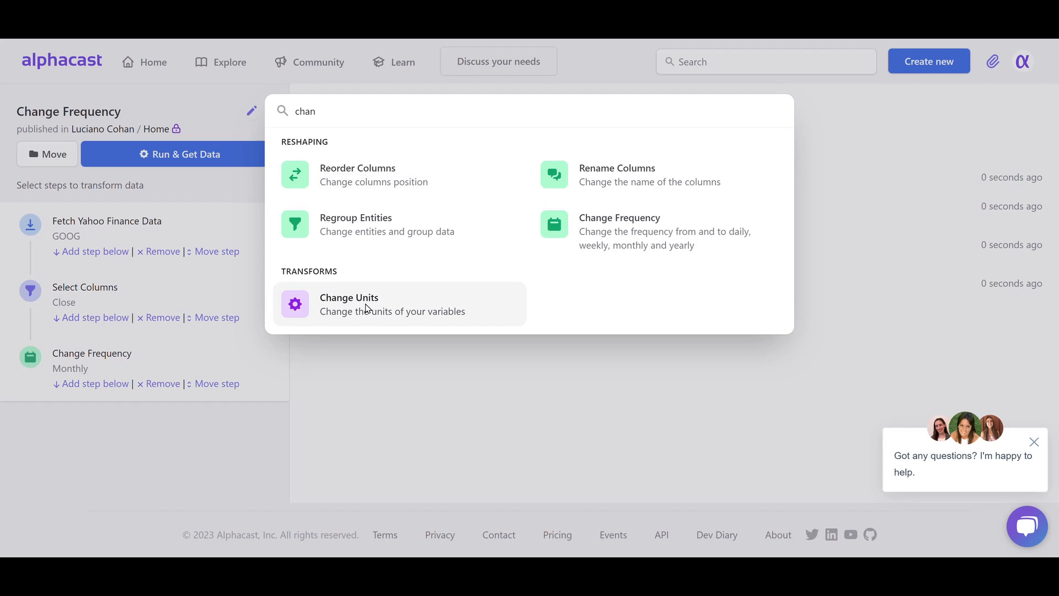
pyautogui.click(368, 308)
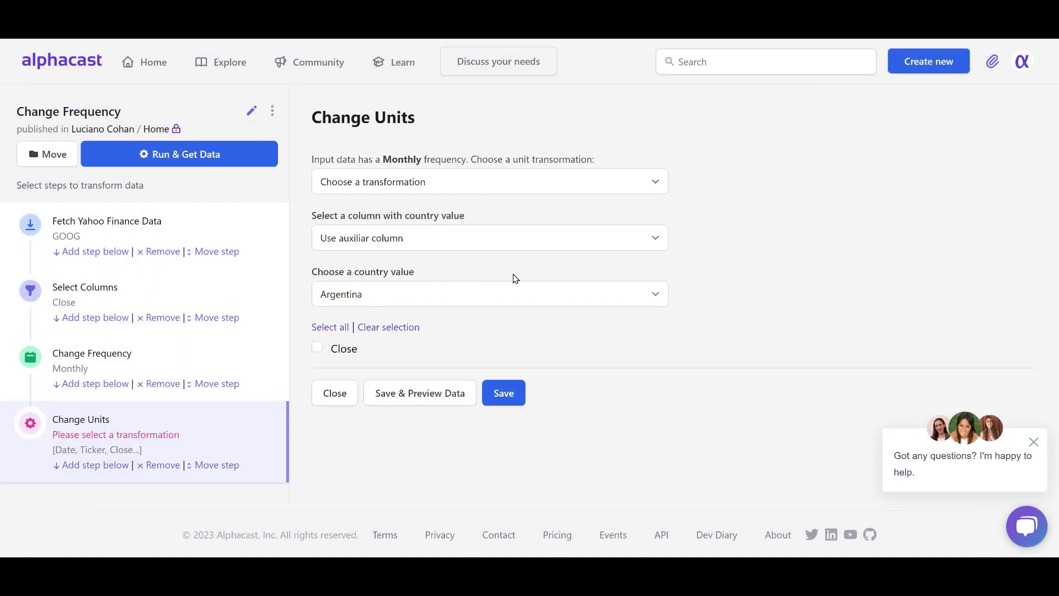
pyautogui.click(591, 186)
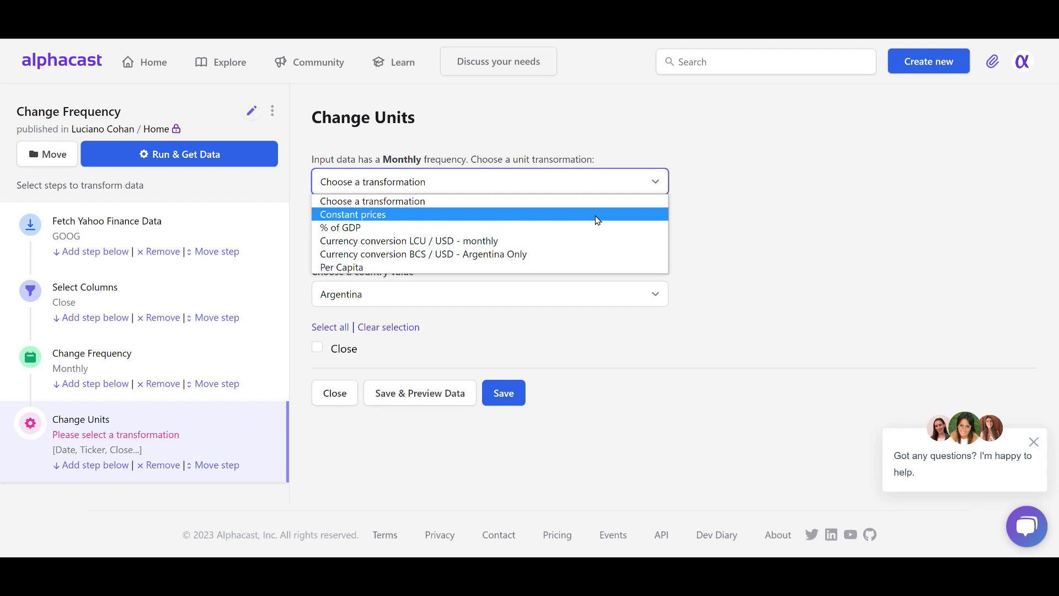
pyautogui.click(611, 158)
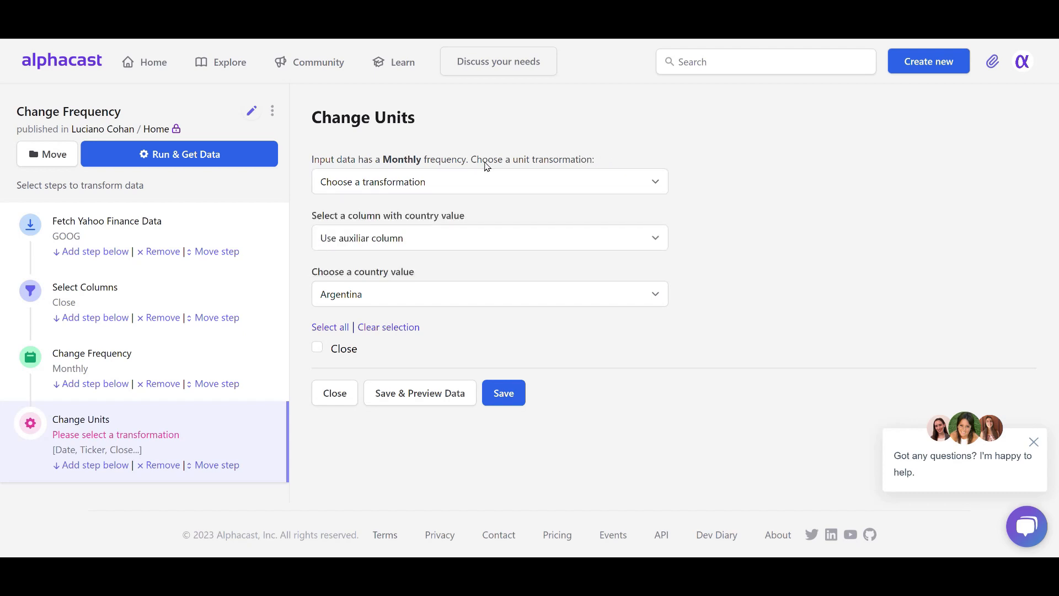
# Choose the Constant prices transformation and keep the auxiliary column as the source of the country value
pyautogui.click(436, 184)
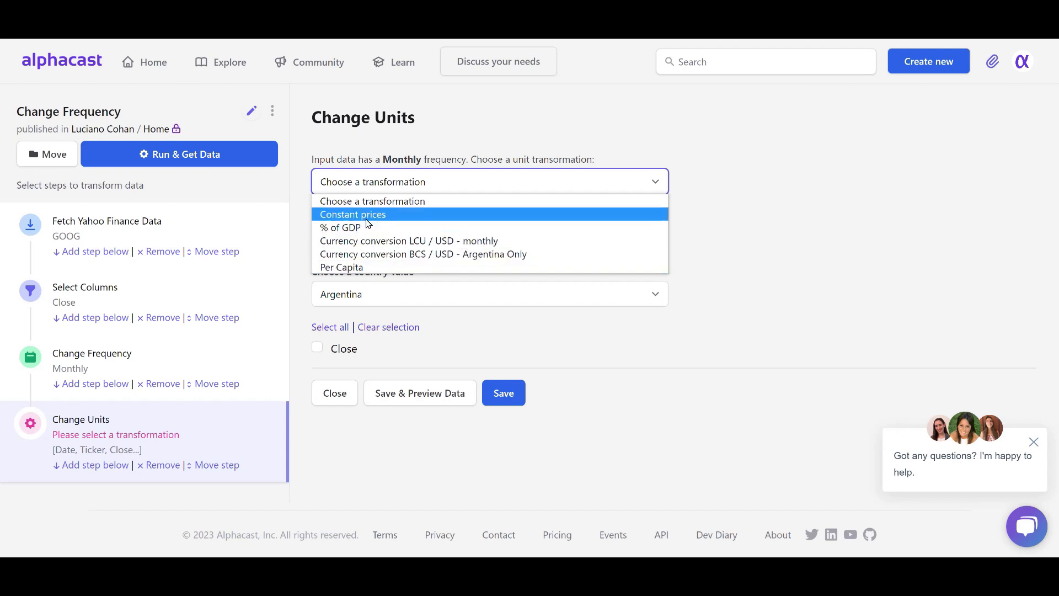
pyautogui.click(447, 214)
pyautogui.click(472, 238)
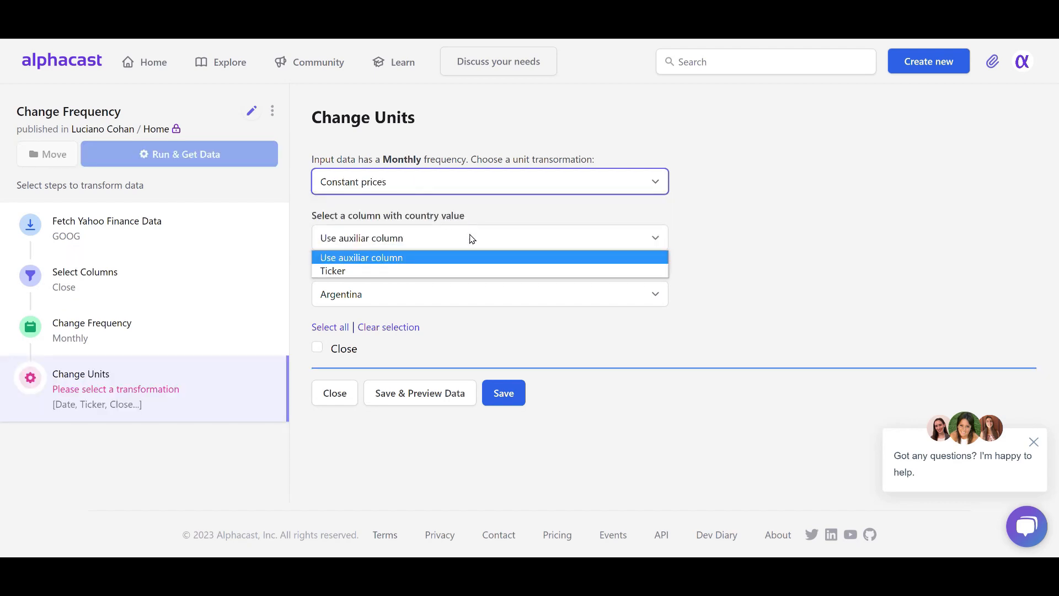
pyautogui.click(472, 238)
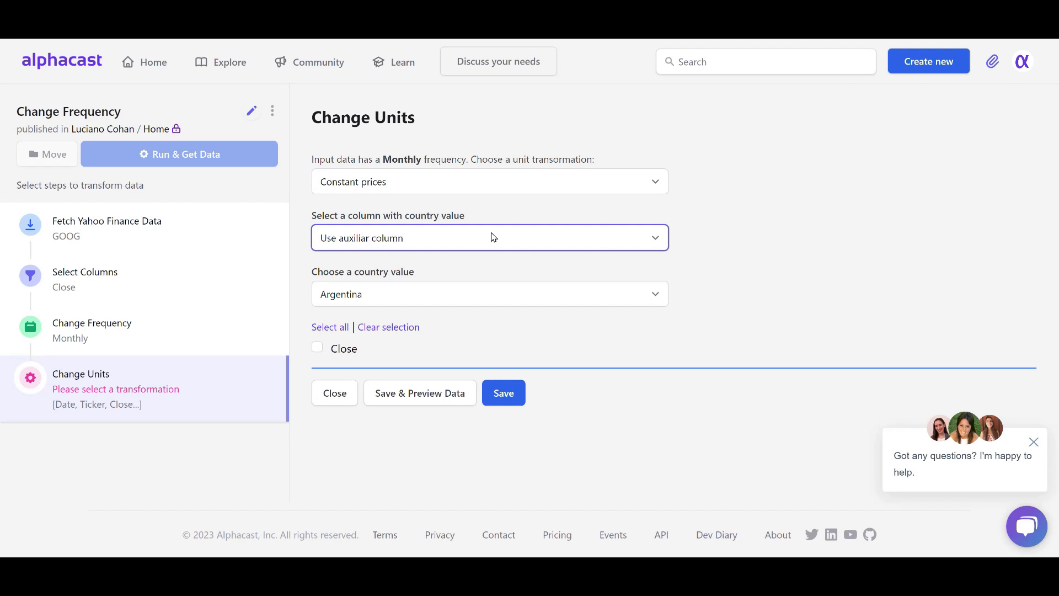
pyautogui.click(495, 215)
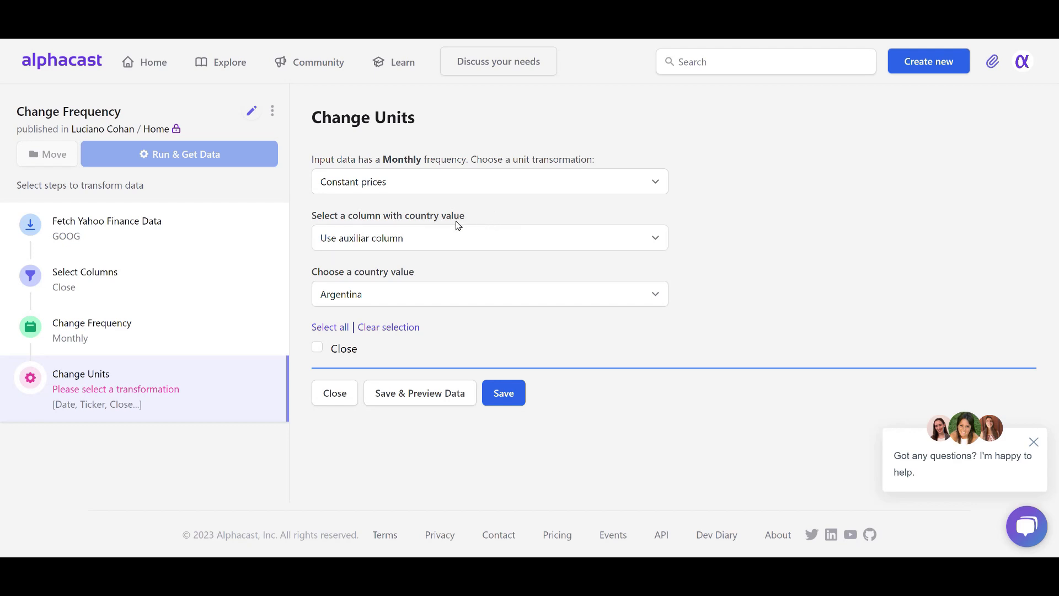
# Set the country value to United States, include the Close column and save the Change Units step
pyautogui.click(406, 298)
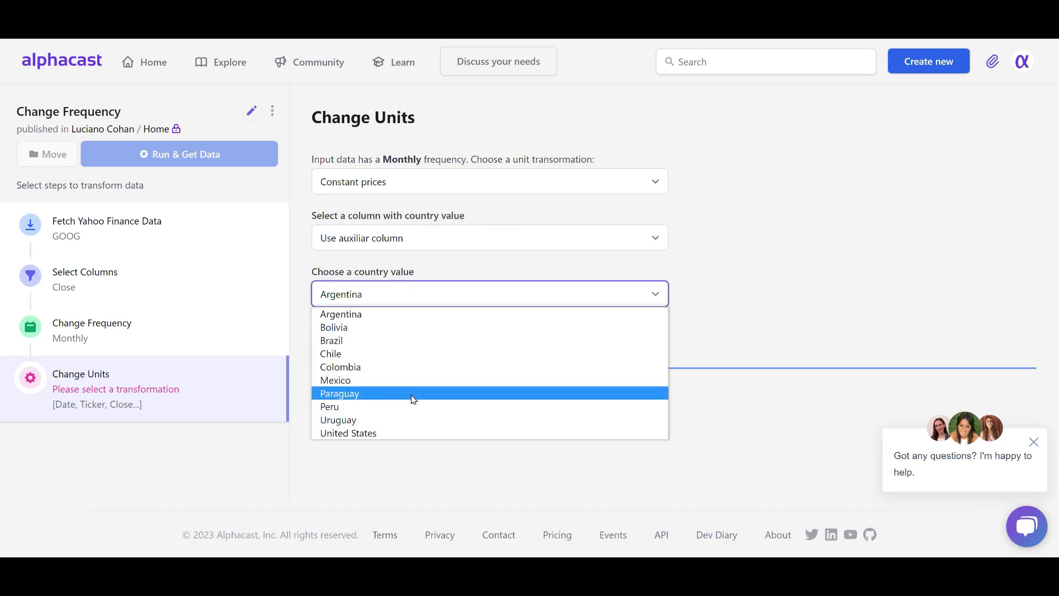
pyautogui.click(403, 437)
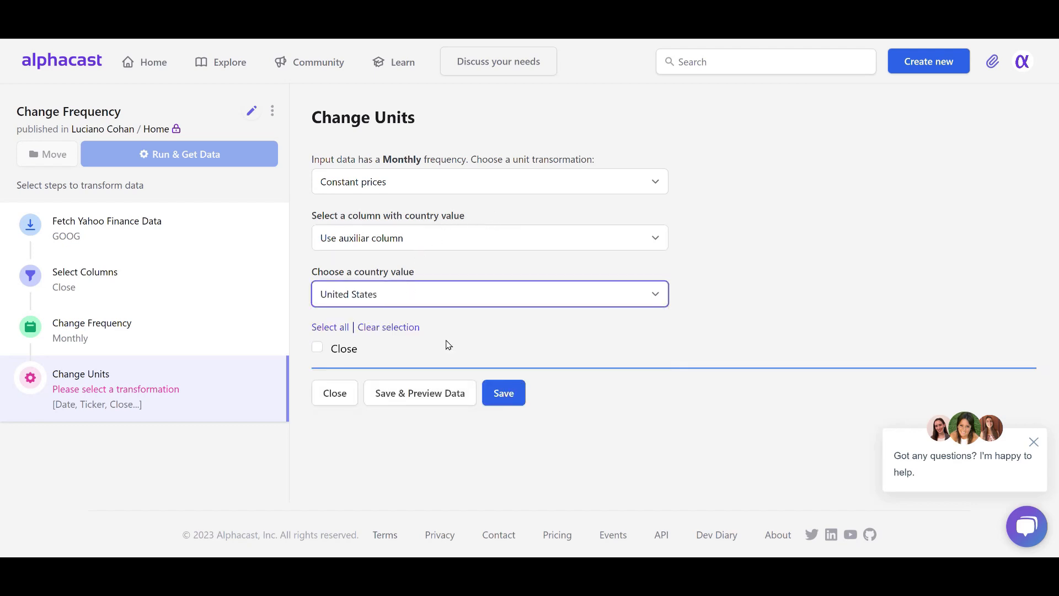
pyautogui.click(465, 249)
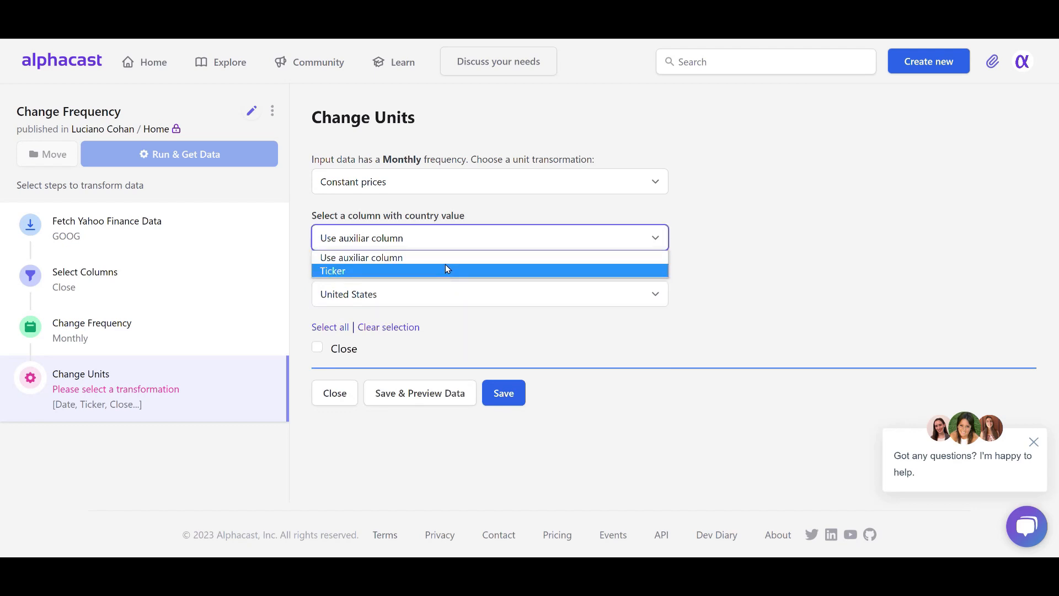
pyautogui.click(512, 223)
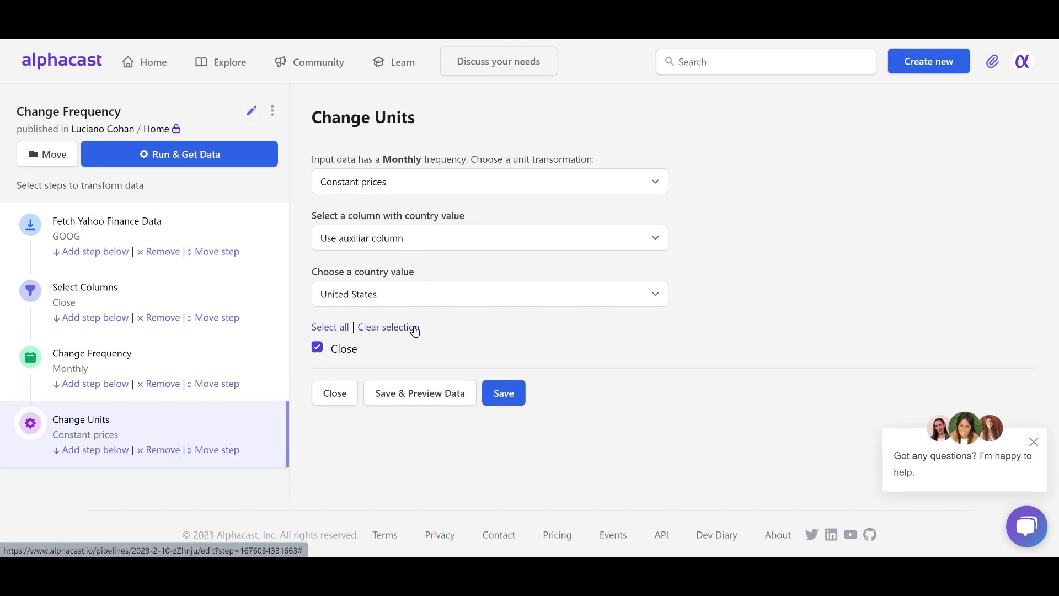
# Find the chart output and add a Create a chart step below the Change Units step
pyautogui.click(90, 450)
pyautogui.write('char')
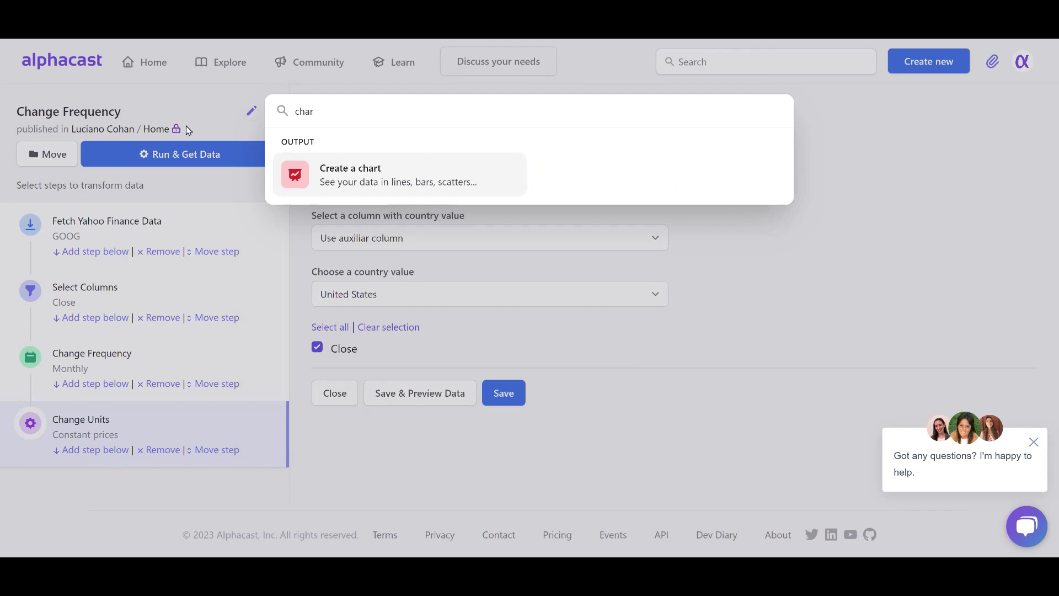
pyautogui.click(356, 168)
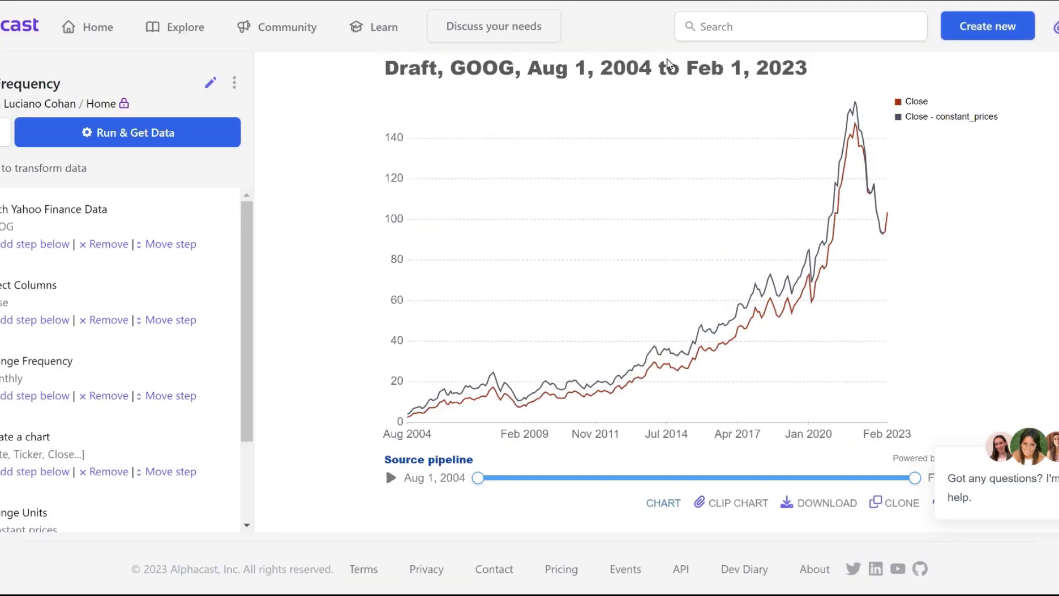